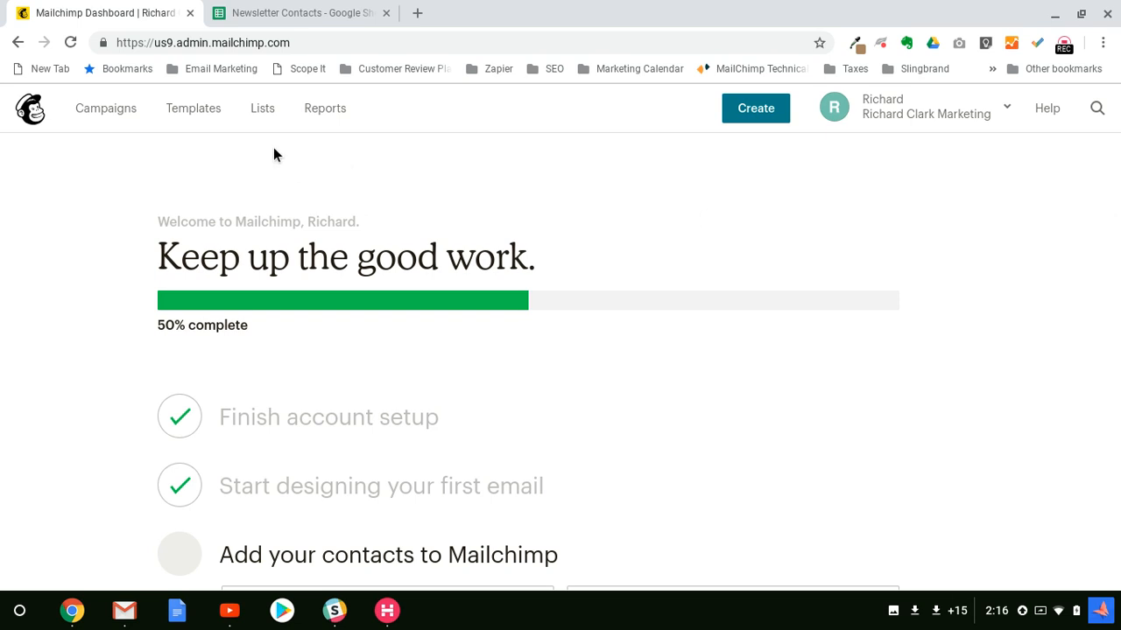
Step: Go to the Lists page and start creating a new list
click(263, 113)
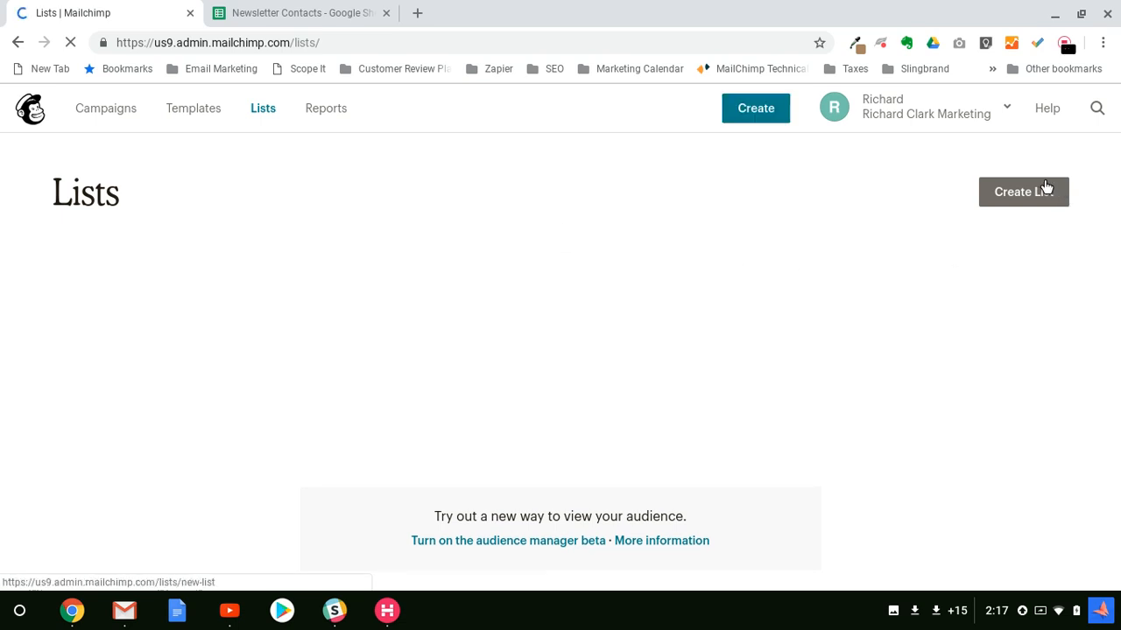
click(1020, 200)
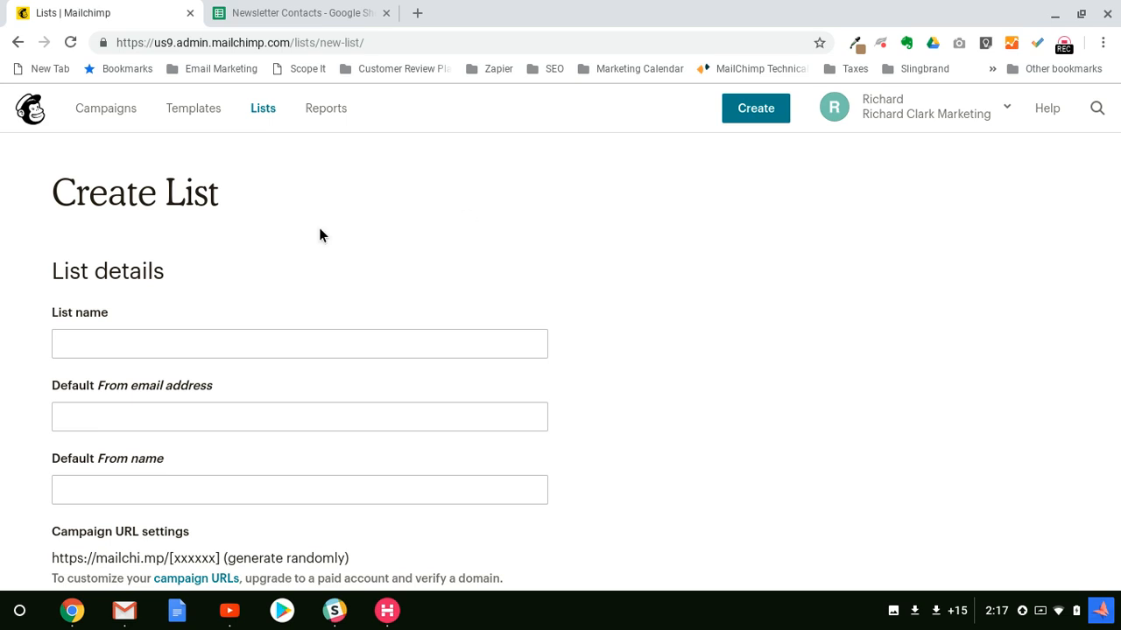
Step: Enter 'Newsletter' as the new list's name
click(310, 345)
text(N)
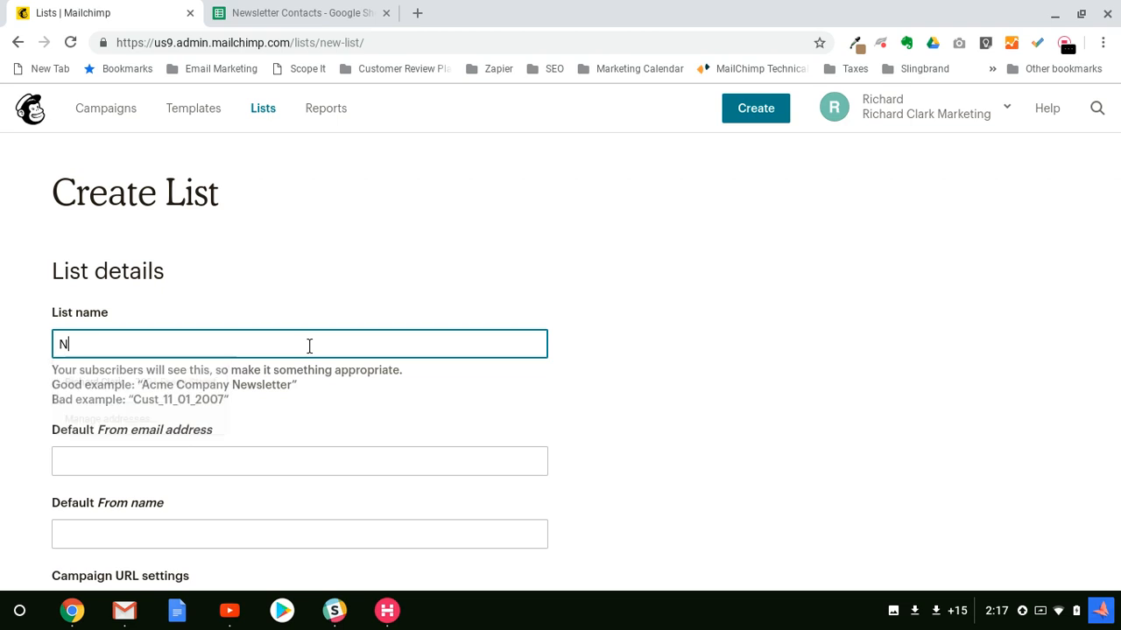
text(ewsletter)
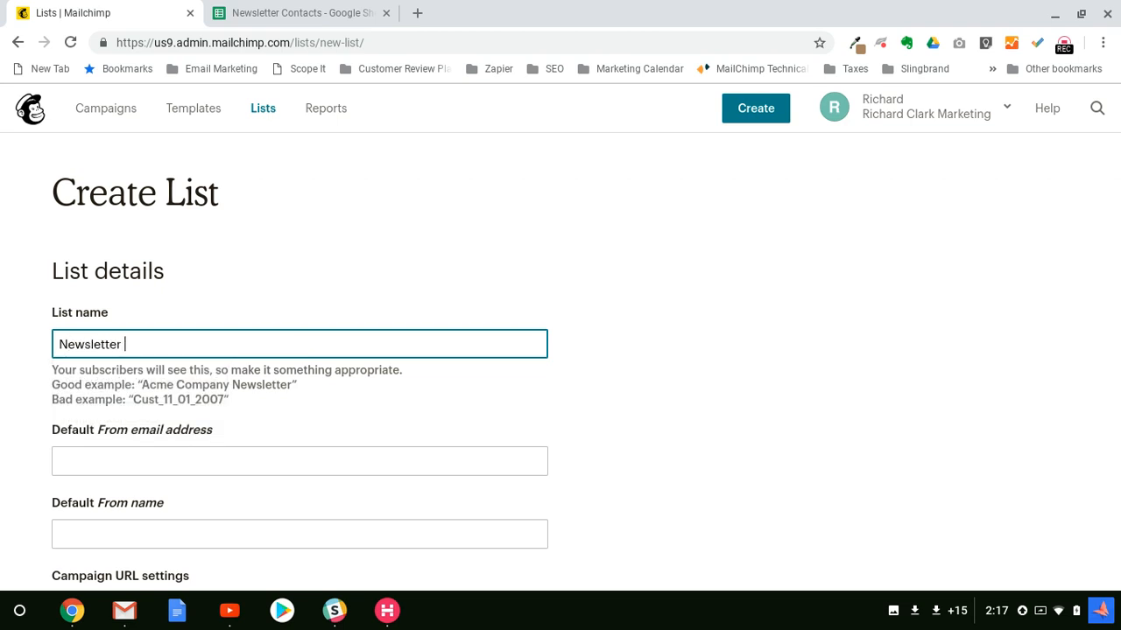
click(615, 276)
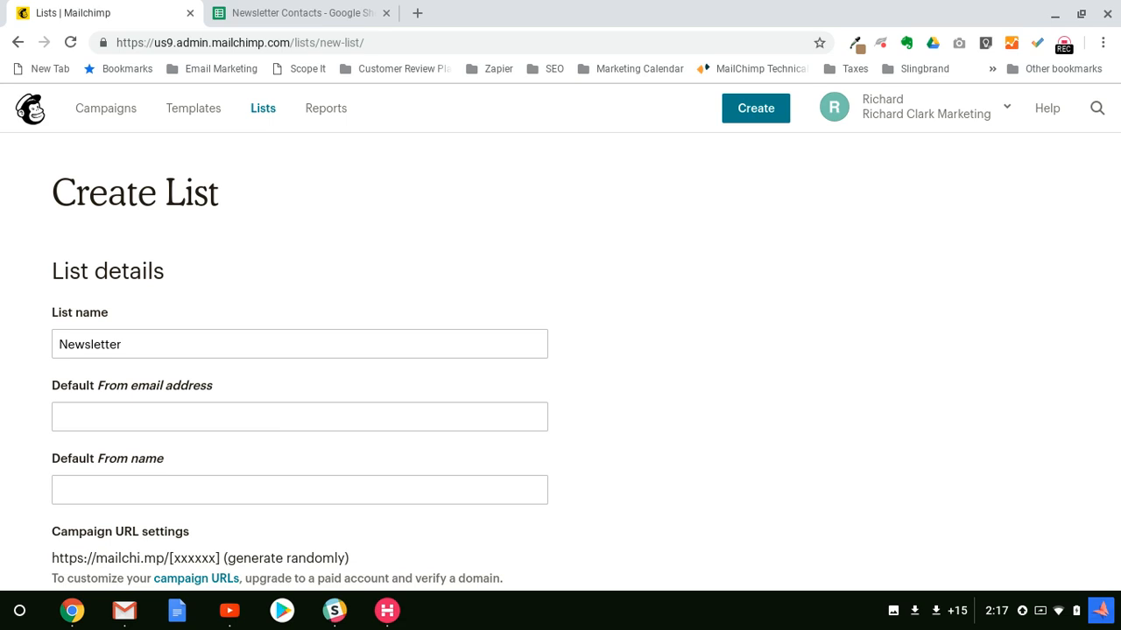
Step: Enter the sender's e-mail address as the list's default From address
click(275, 414)
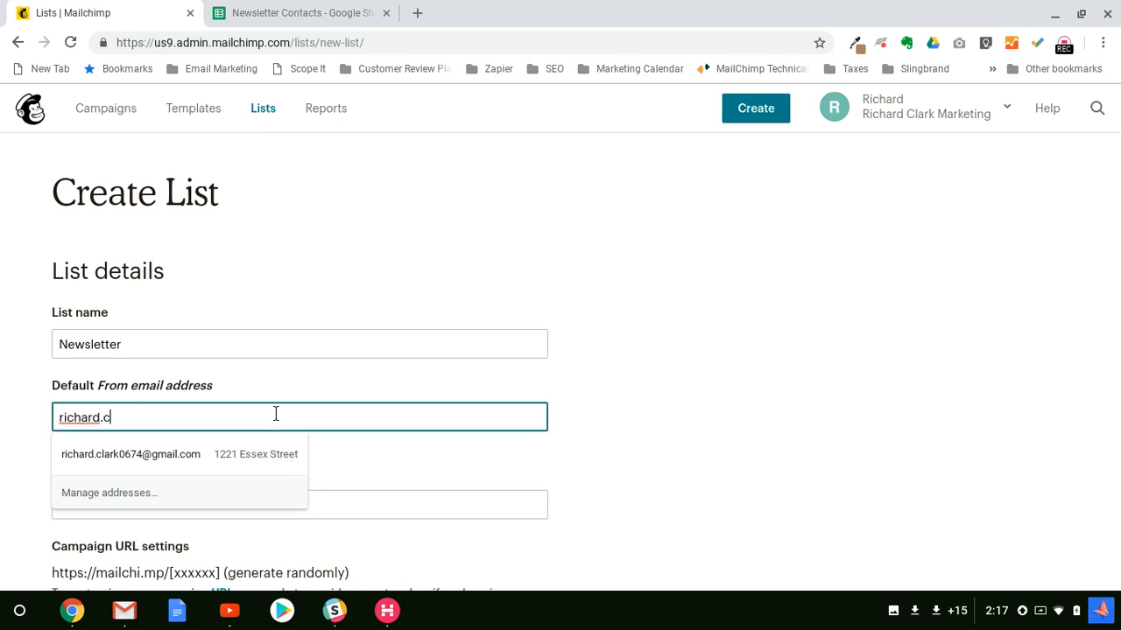
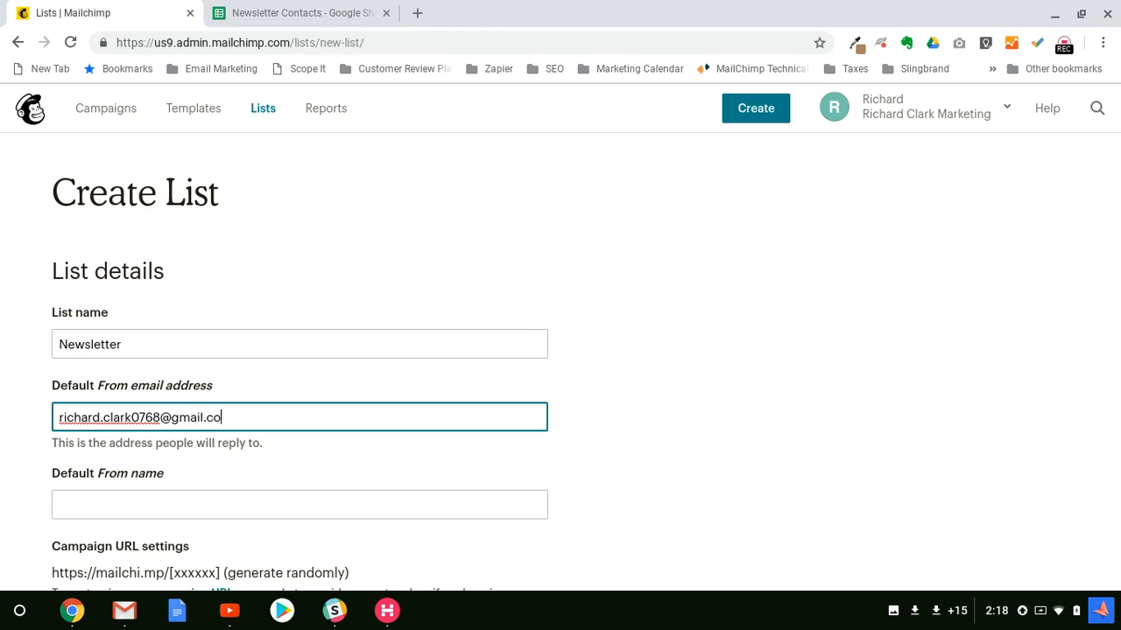
click(637, 413)
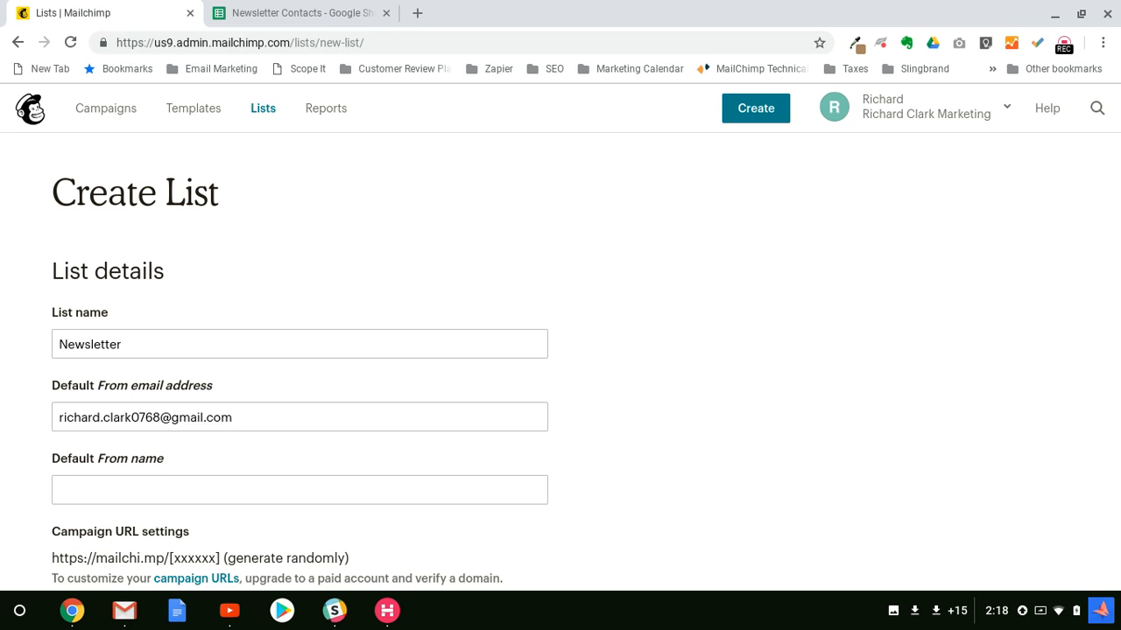
Step: Enter the sender's full name as the default From name, correcting a typo
click(305, 490)
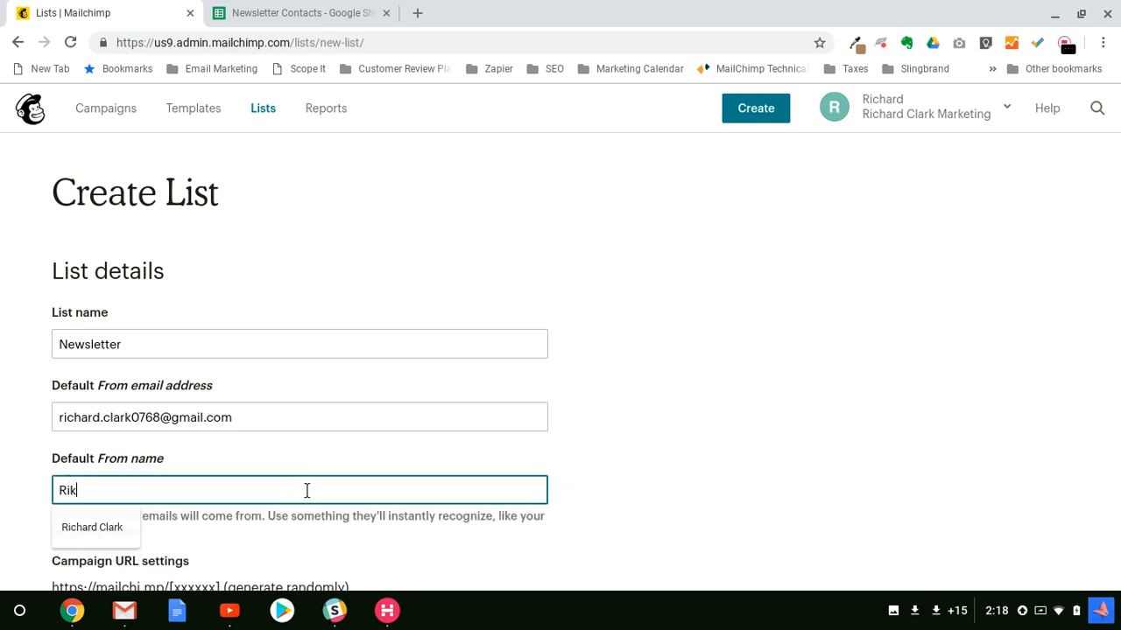
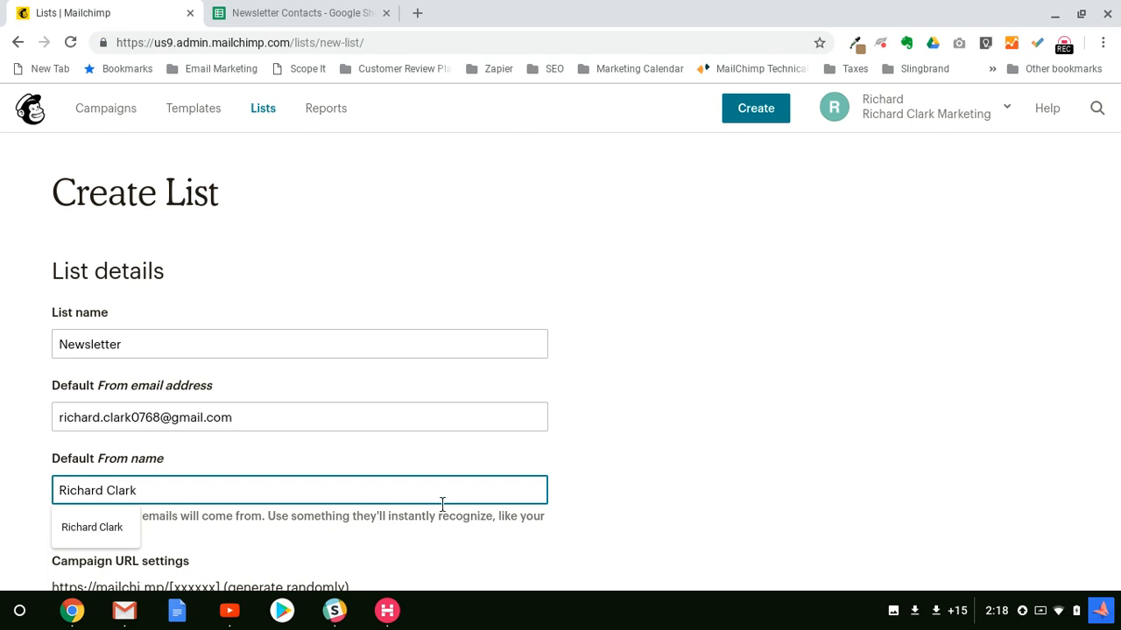
click(636, 464)
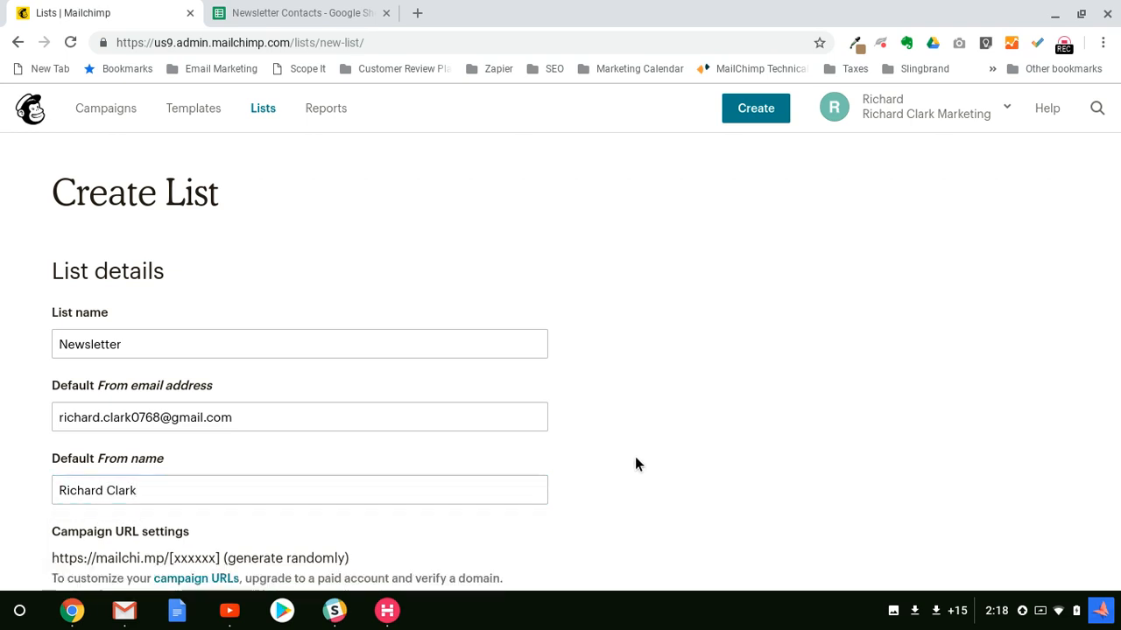
scroll(563, 471, down, 5)
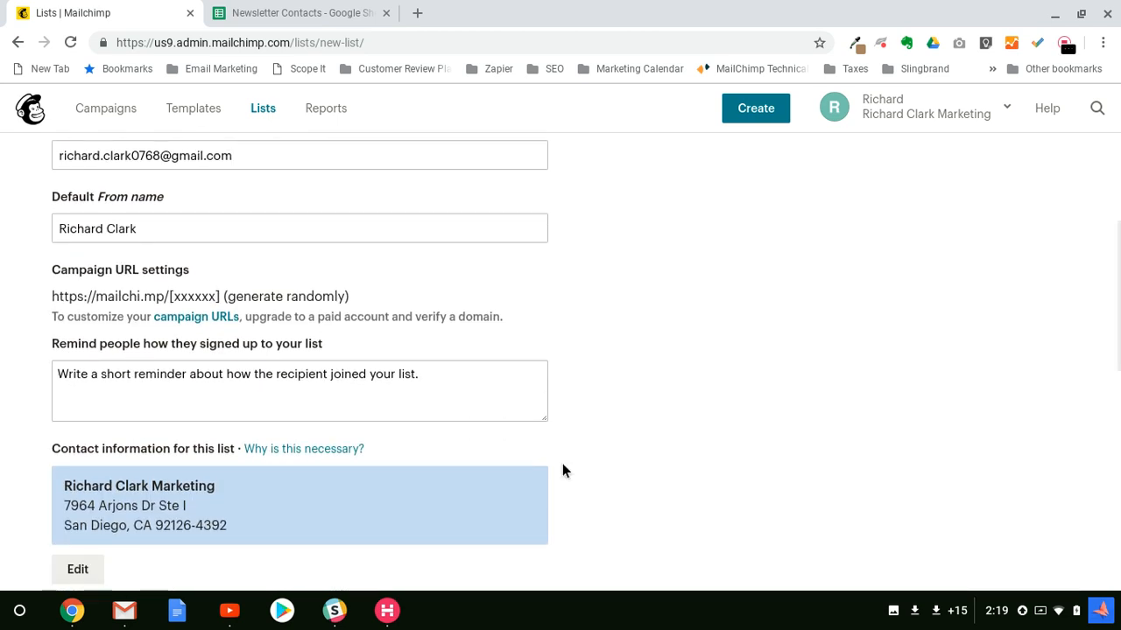
Step: Set the permission reminder to 'You are receiving this email because you opted in at our website.'
click(57, 374)
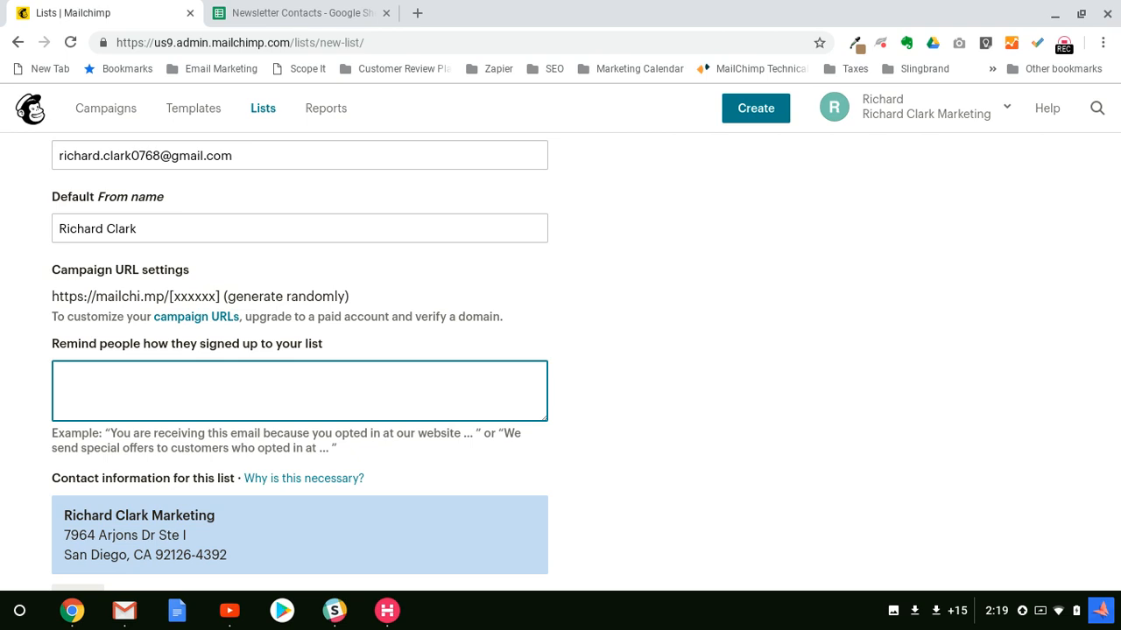
text(You are receiving this email)
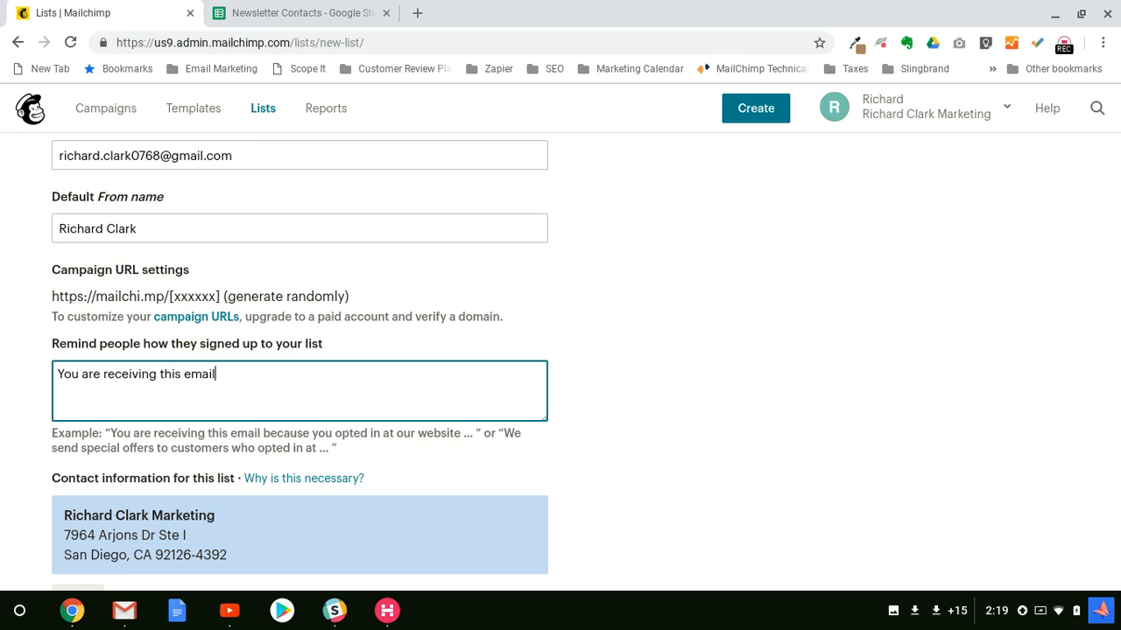
text( because you opted in at your)
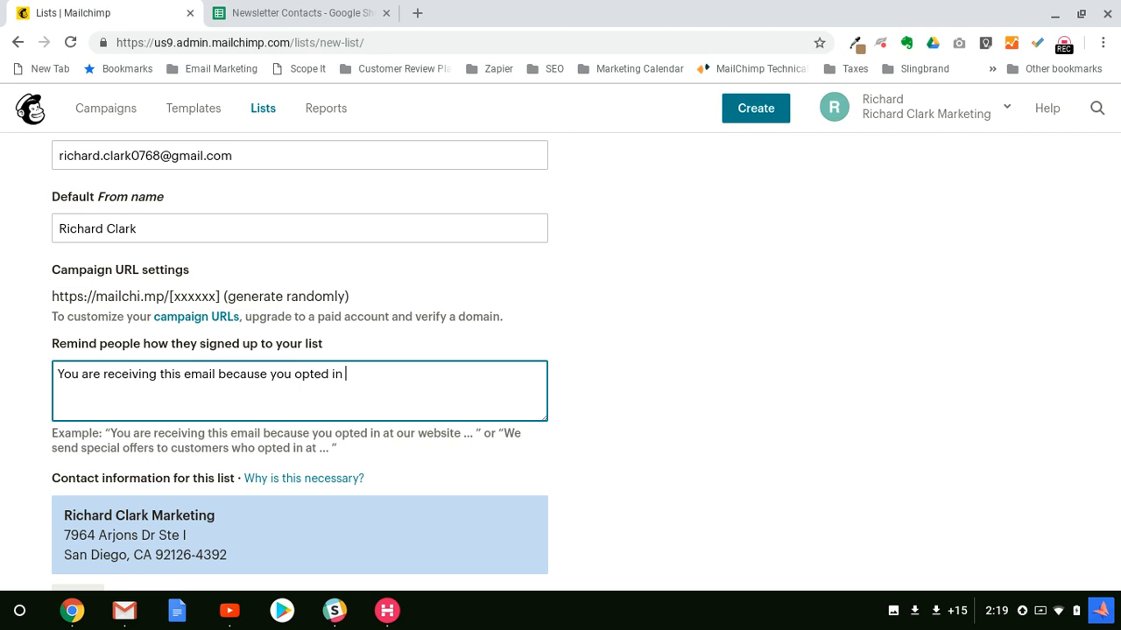
key(BackSpace)
key(BackSpace)
key(BackSpace)
key(BackSpace)
text(our website.)
click(594, 401)
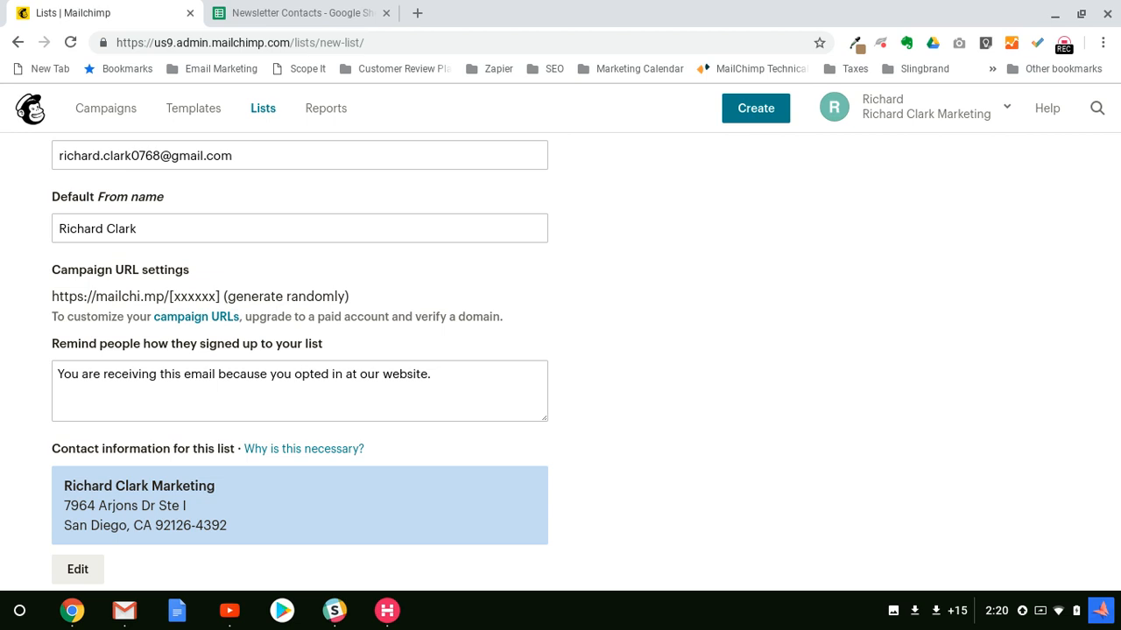
scroll(561, 363, down, 3)
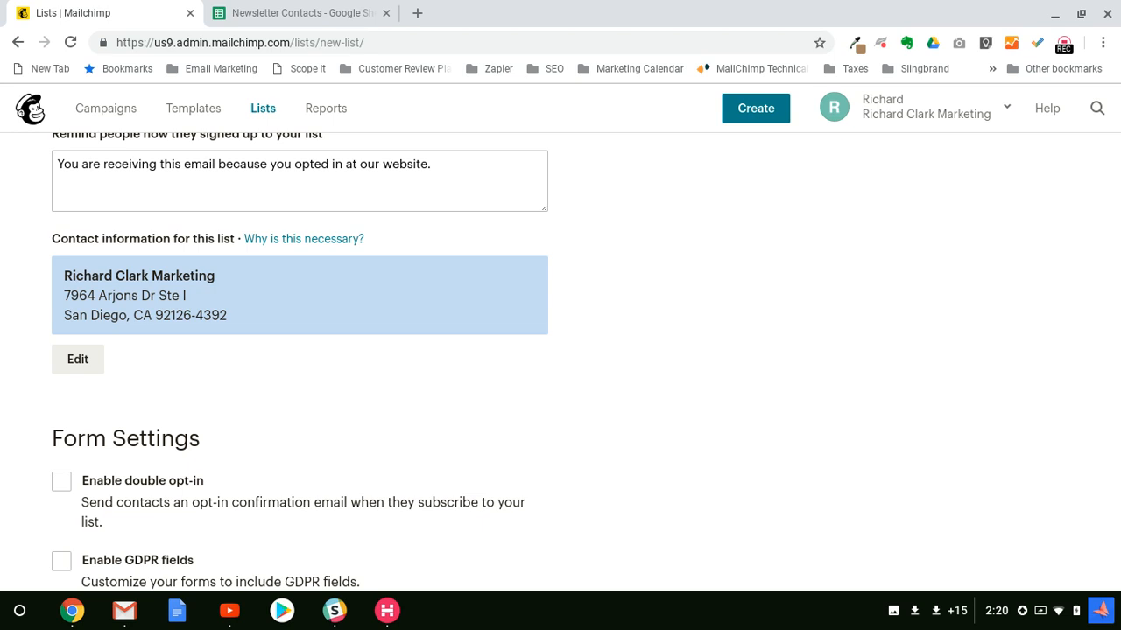
scroll(561, 361, down, 3)
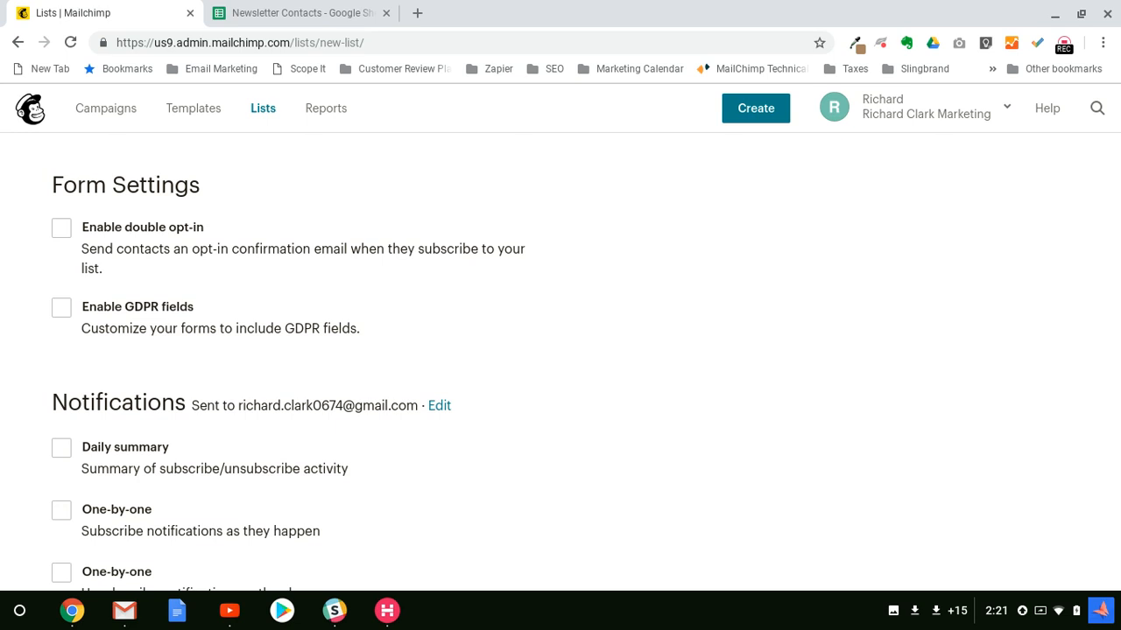
scroll(561, 351, down, 3)
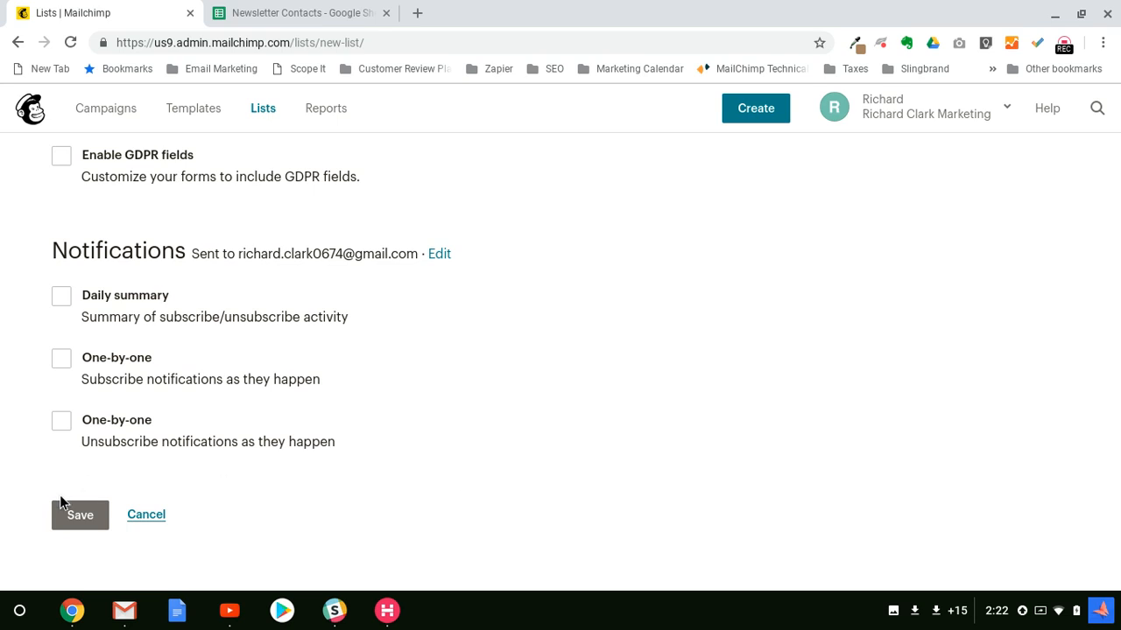
Step: Save the Newsletter list and scroll through its empty contacts page
click(81, 521)
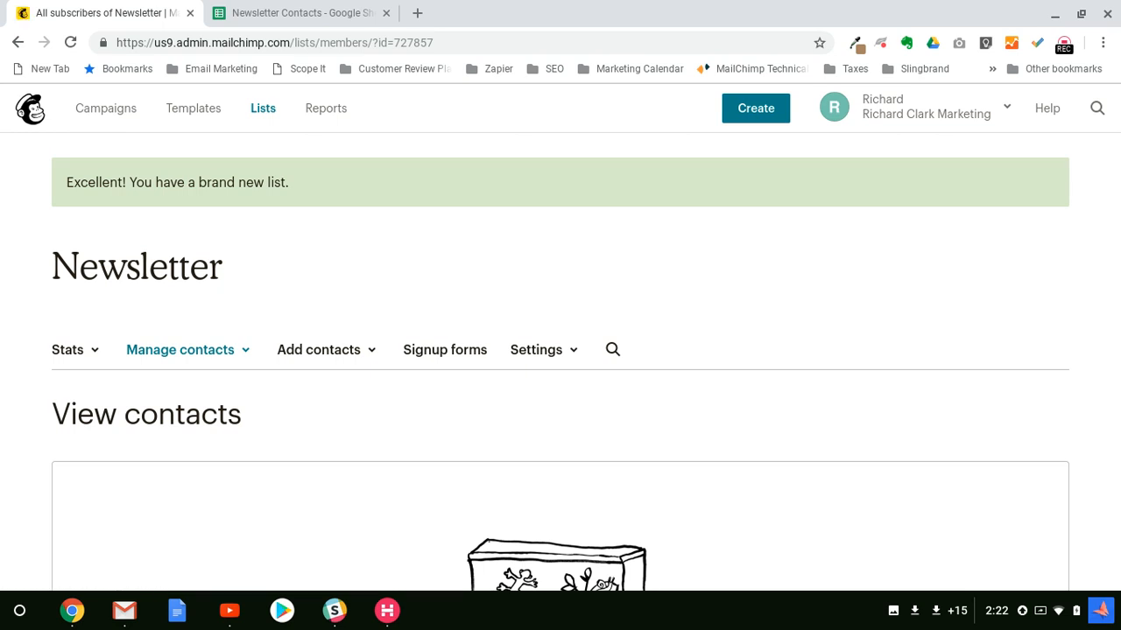
scroll(560, 368, down, 3)
scroll(755, 406, down, 2)
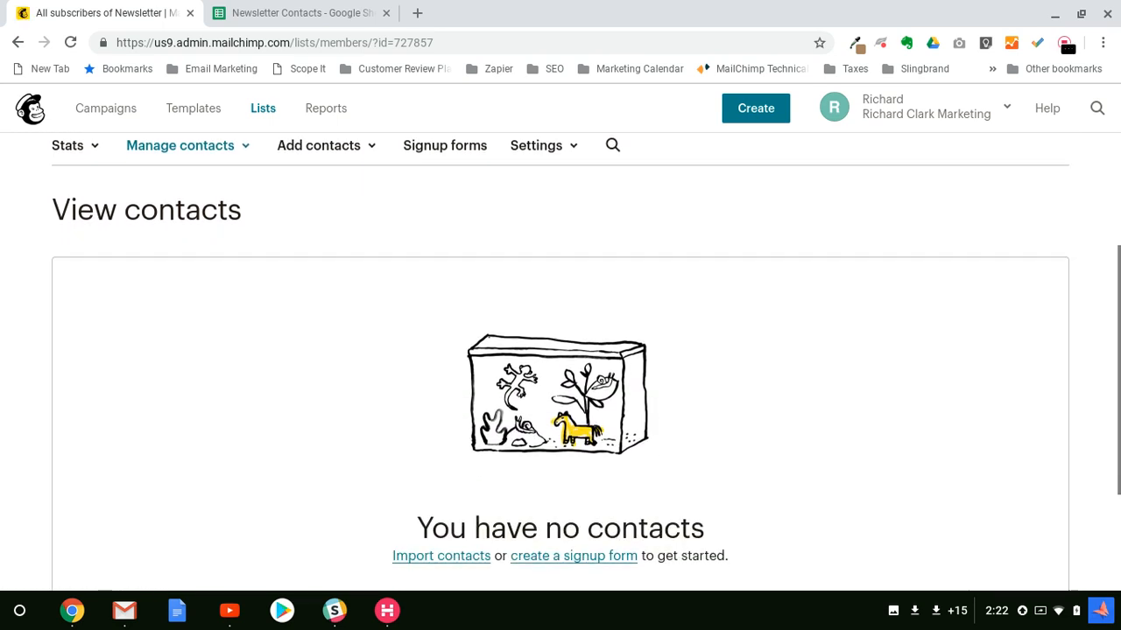